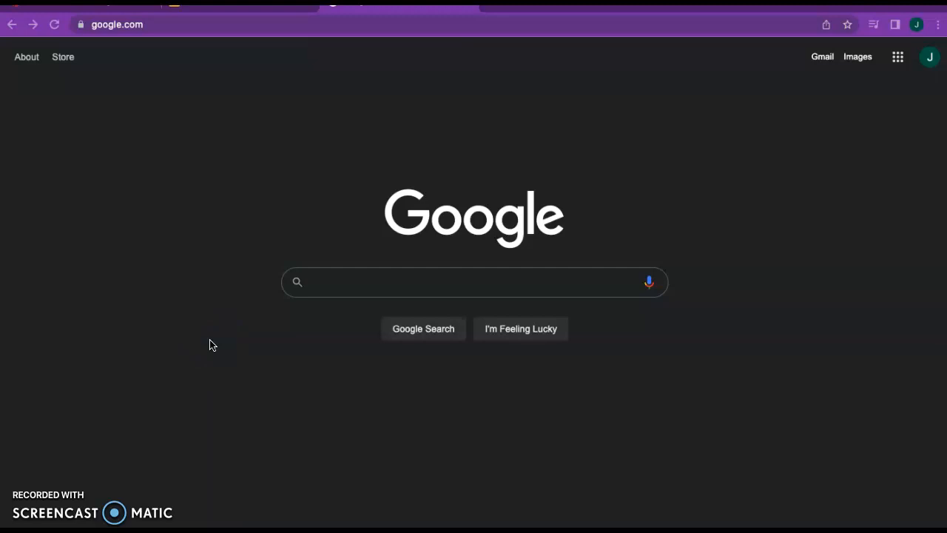
- Search the web for pixton and open the Pixton Comic & Storyboard Builder for Education site
click(323, 287)
click(337, 286)
text(pixton)
key(Return)
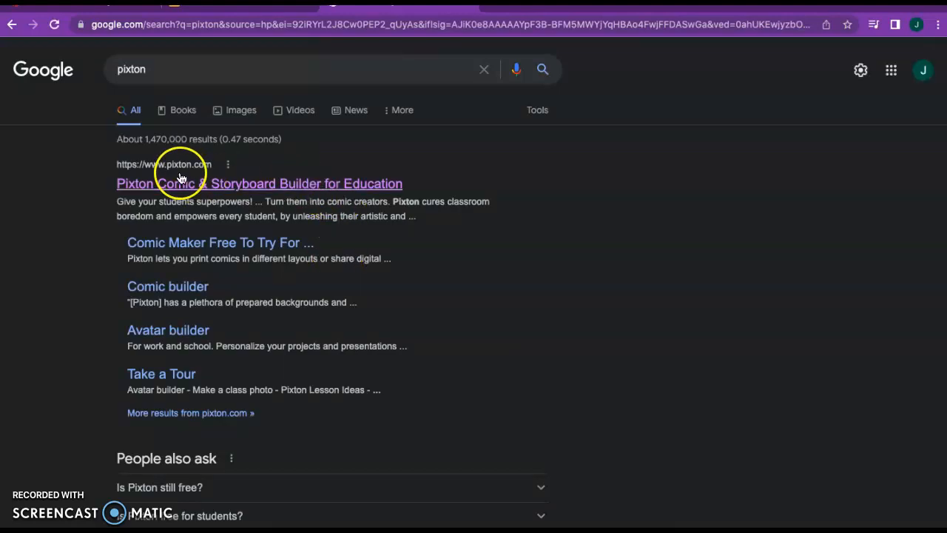
click(202, 189)
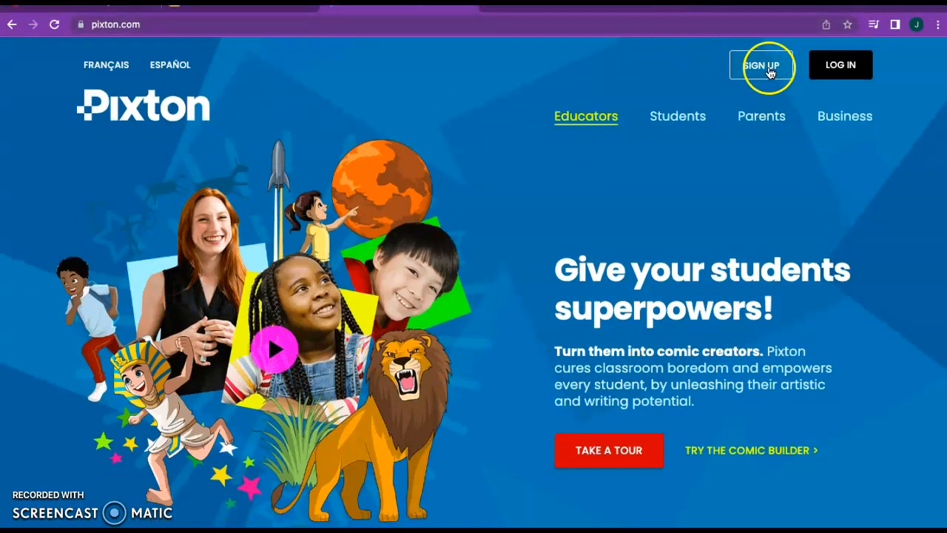
- Sign up for Pixton as an educator using a Google account
click(760, 71)
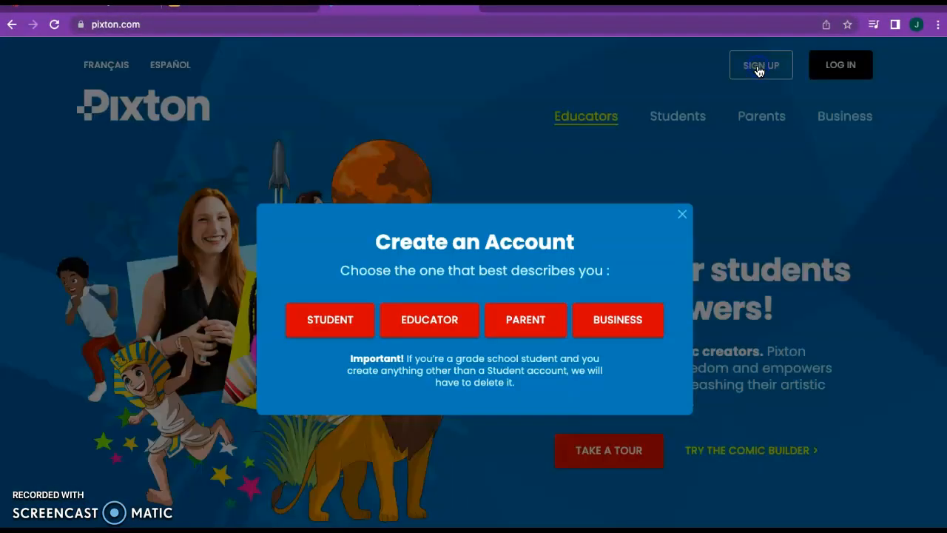
click(416, 328)
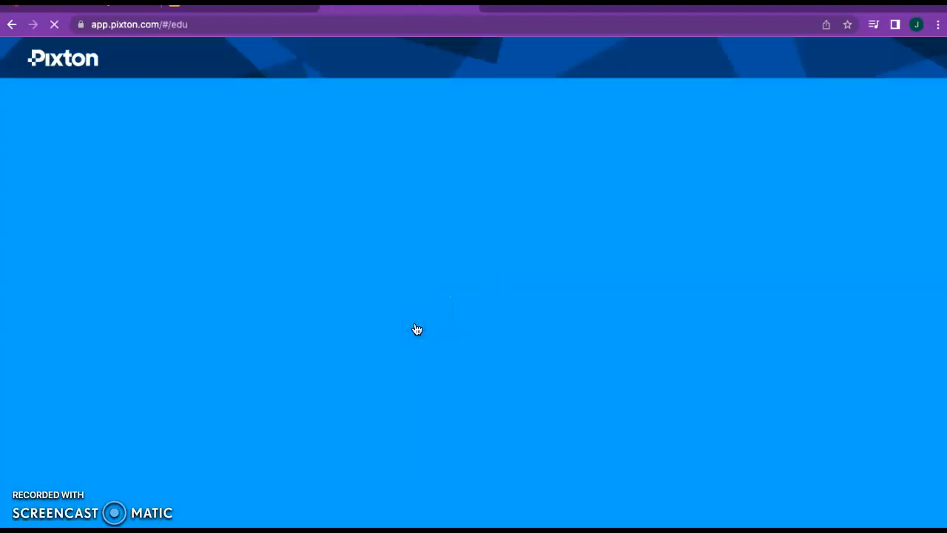
click(523, 264)
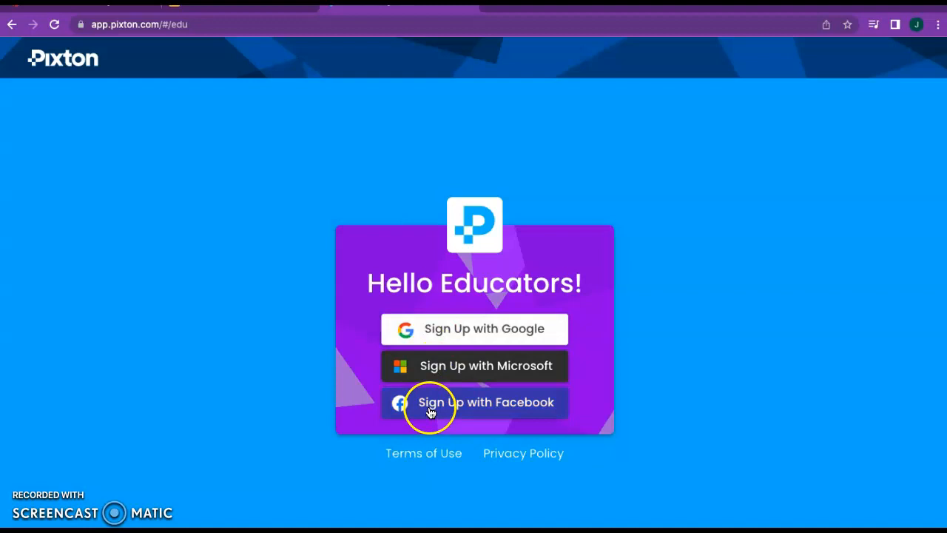
click(445, 330)
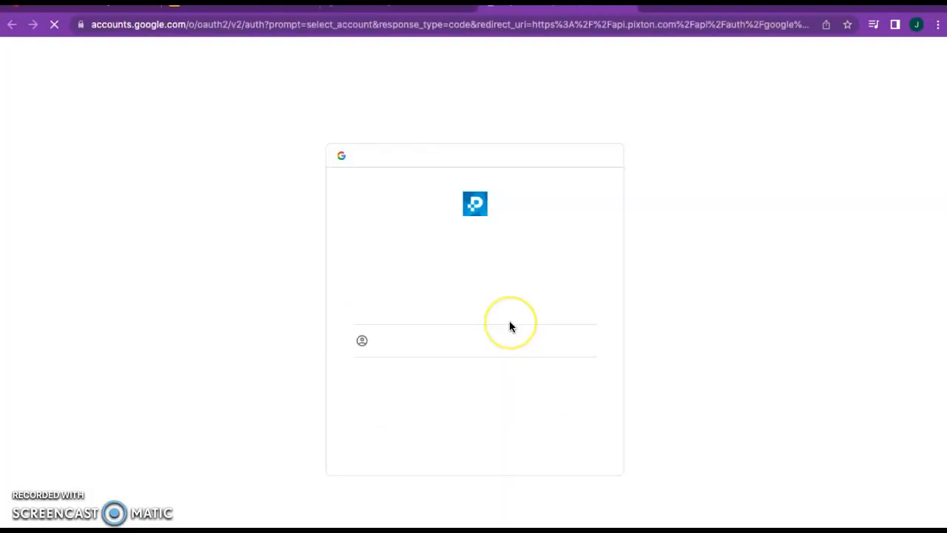
click(458, 304)
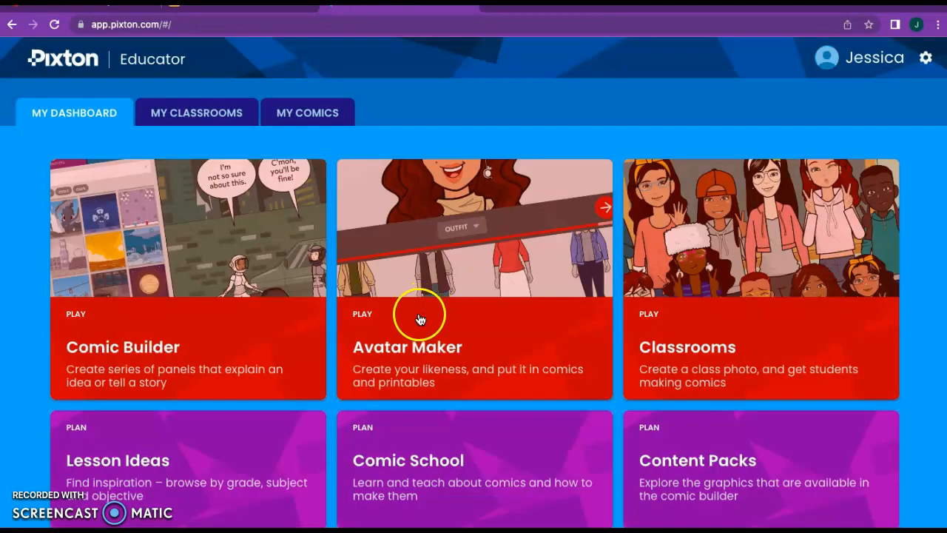
- Open the Comic Builder and create a blank comic from scratch
scroll(281, 273, down, 1)
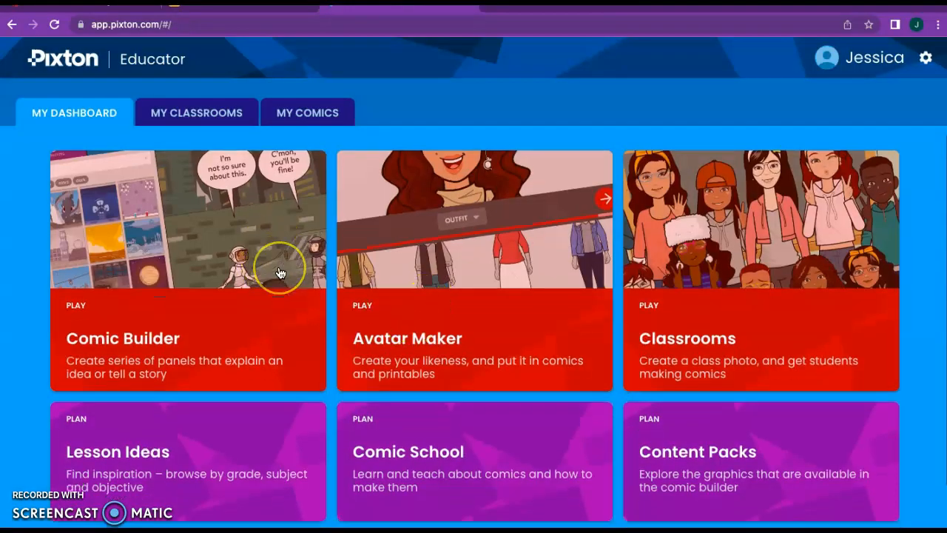
scroll(281, 273, down, 1)
scroll(280, 273, up, 2)
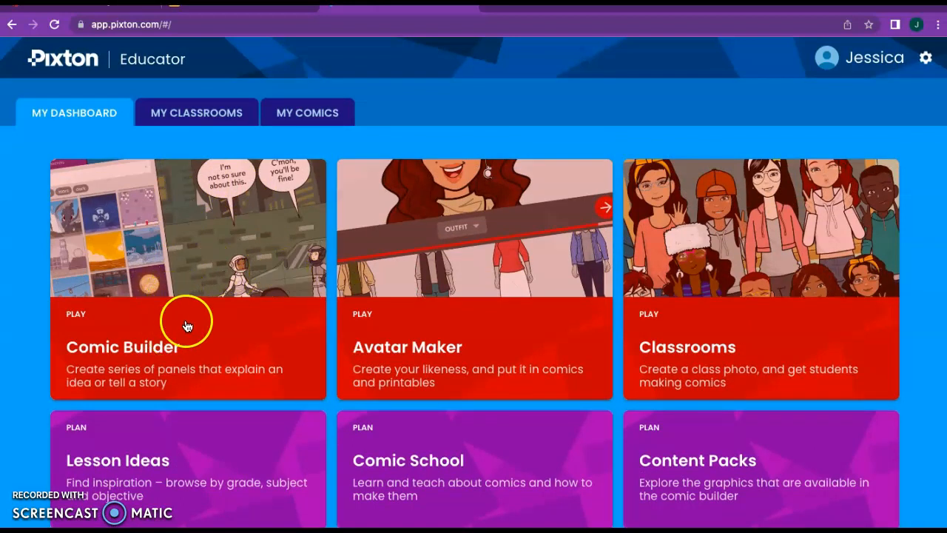
click(156, 344)
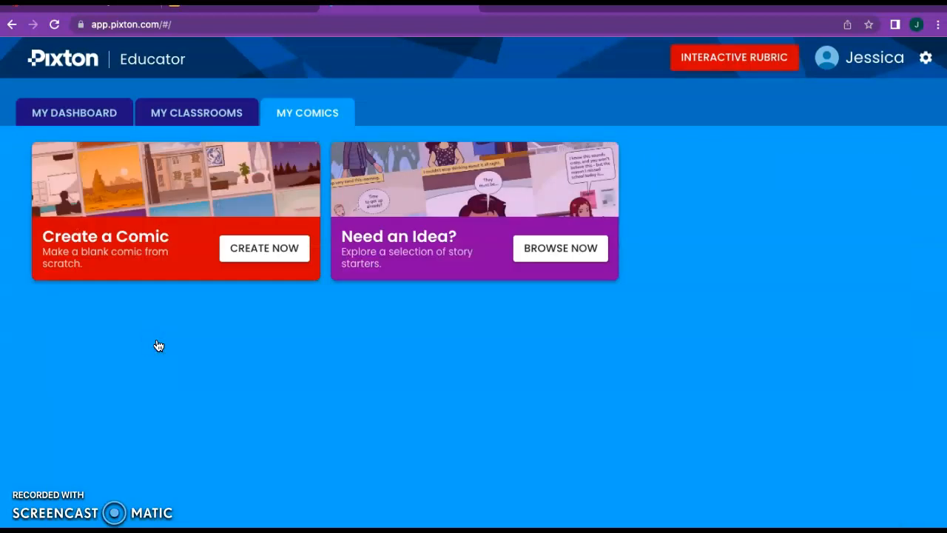
click(243, 253)
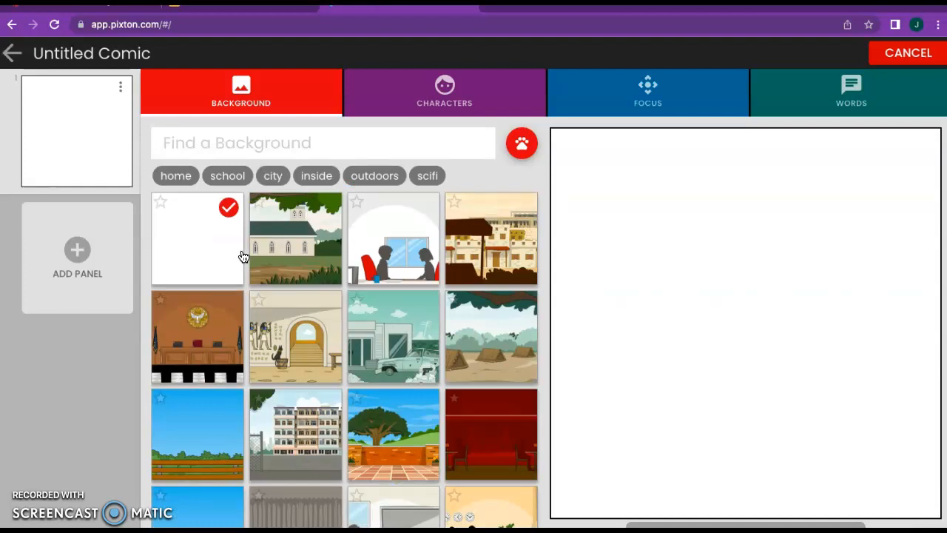
click(191, 143)
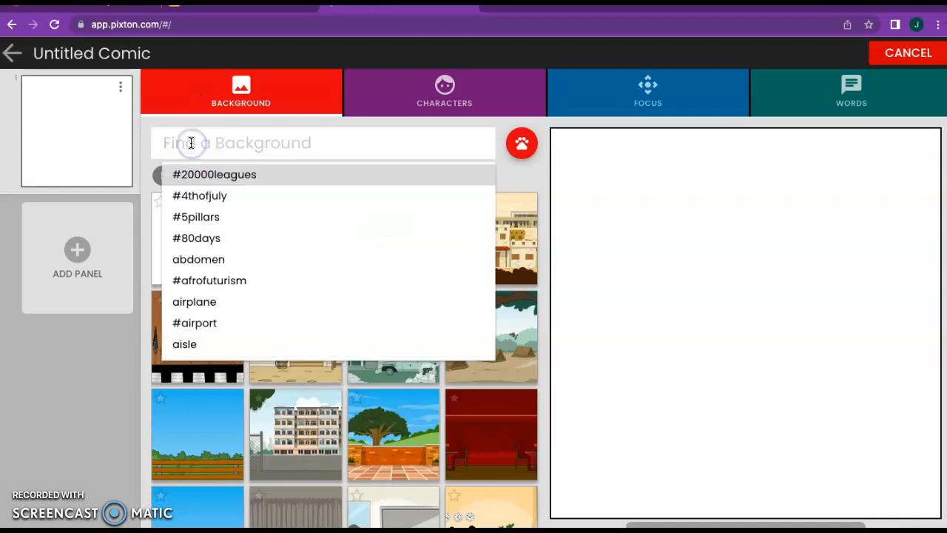
text(rome)
key(Return)
click(244, 91)
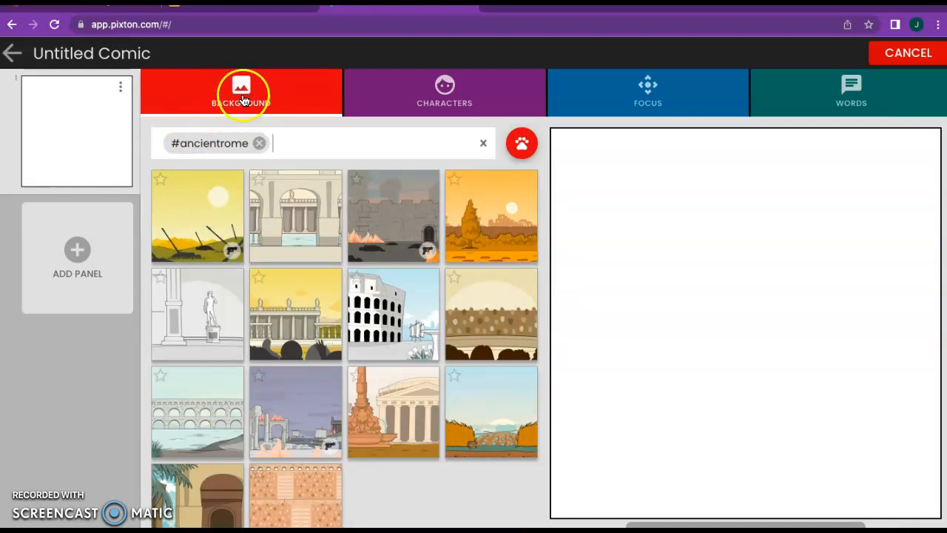
click(259, 143)
scroll(328, 300, down, 1)
scroll(327, 300, down, 4)
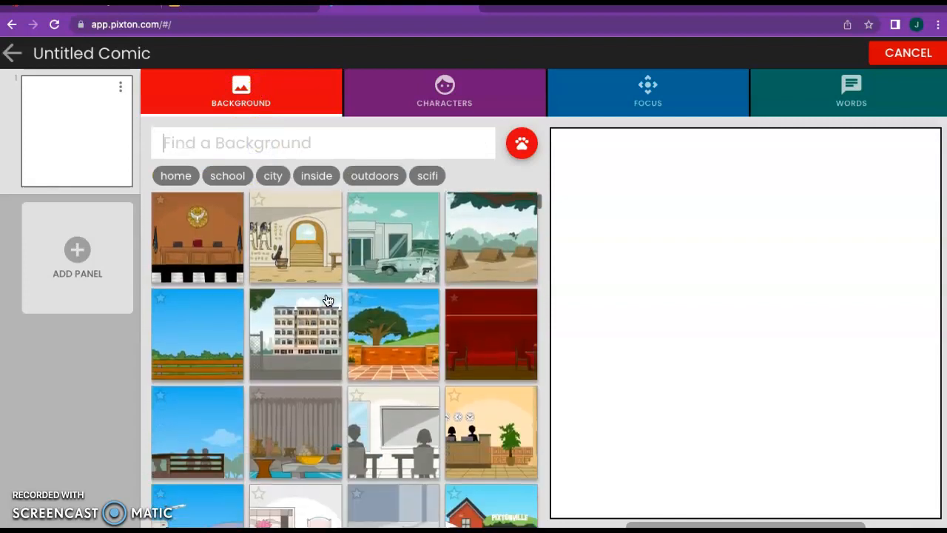
scroll(328, 300, down, 1)
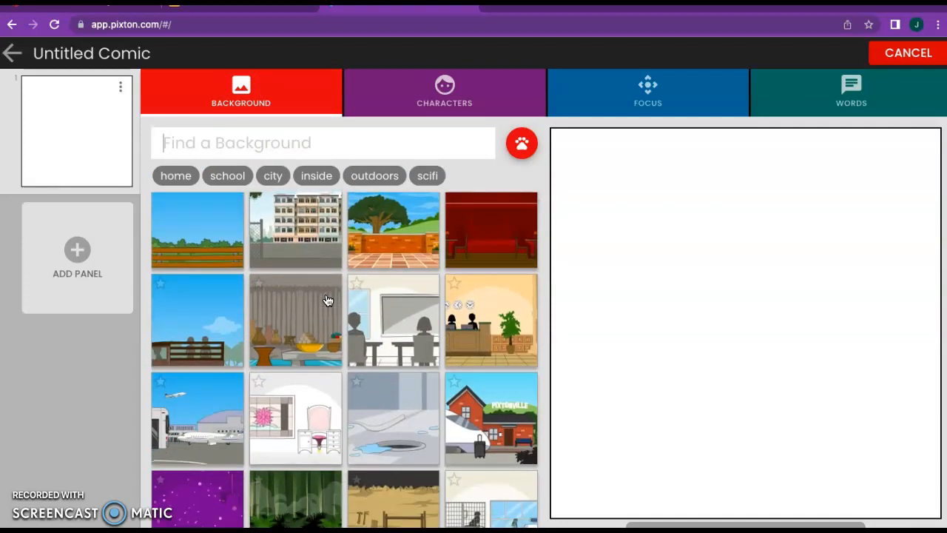
- Filter the backgrounds by #ancientrome and apply the arched aqueduct over water to the first panel
click(281, 144)
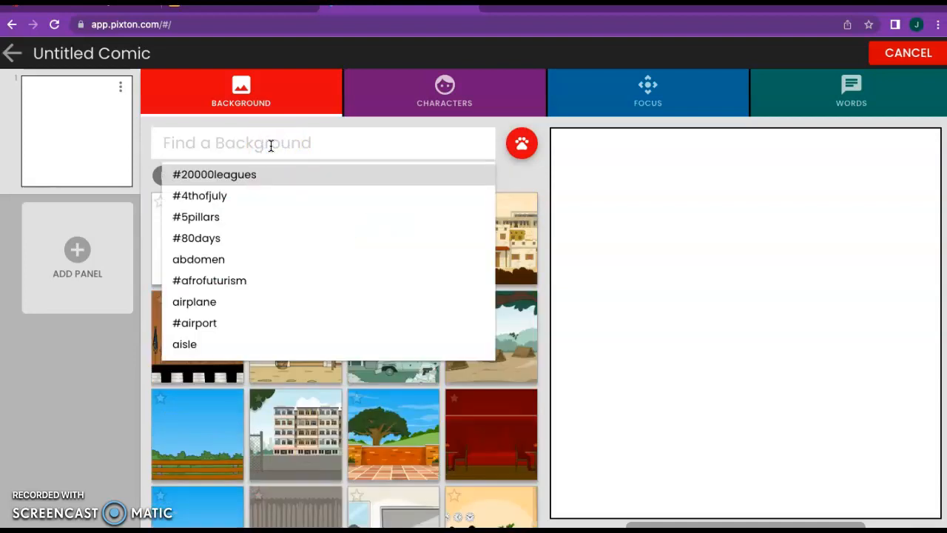
text(rome)
key(Return)
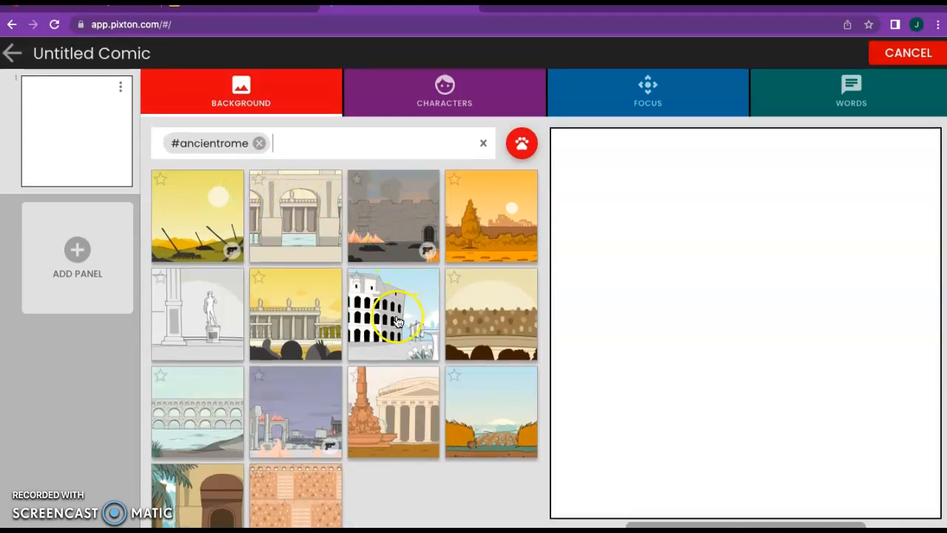
click(198, 409)
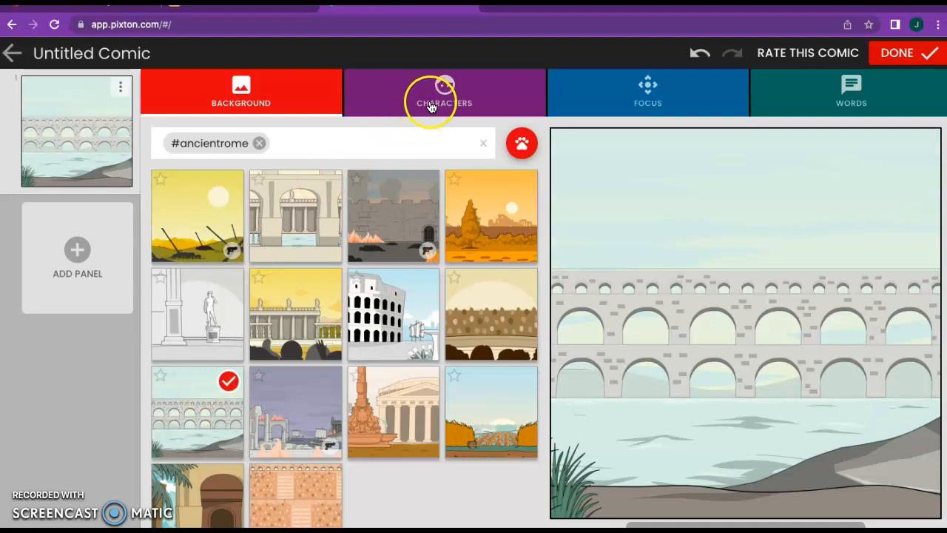
- Filter the characters by #ancientrome and add the Roman soldier with the crested helmet and no cape to the panel
click(439, 99)
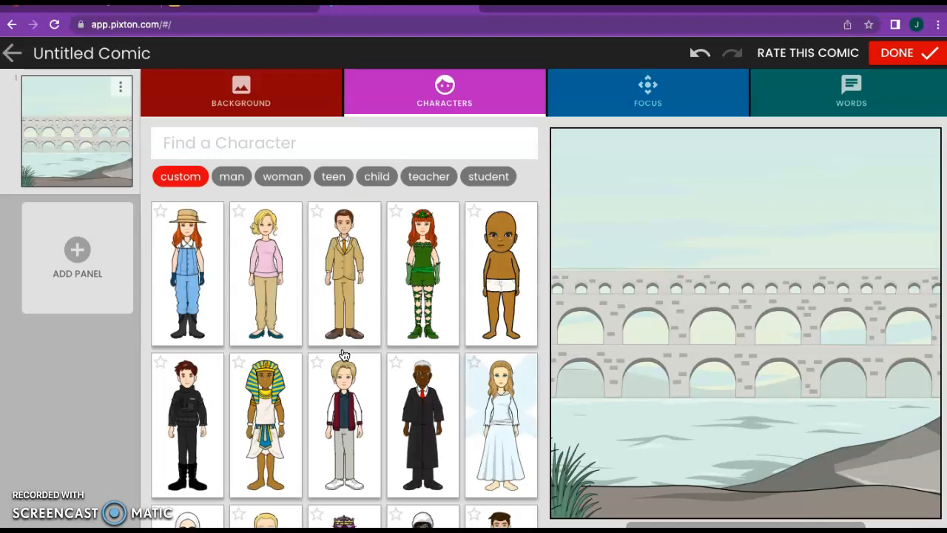
click(289, 144)
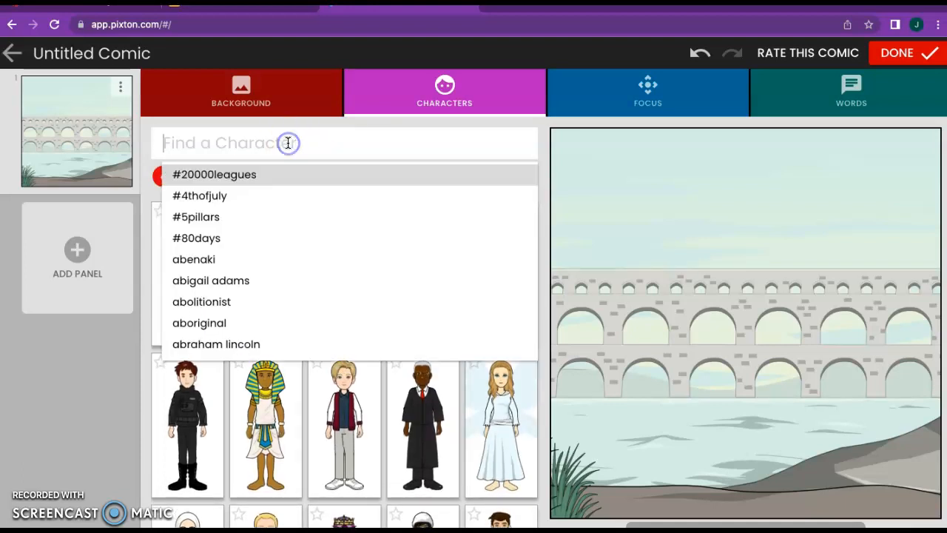
text(#ancientrome)
key(Return)
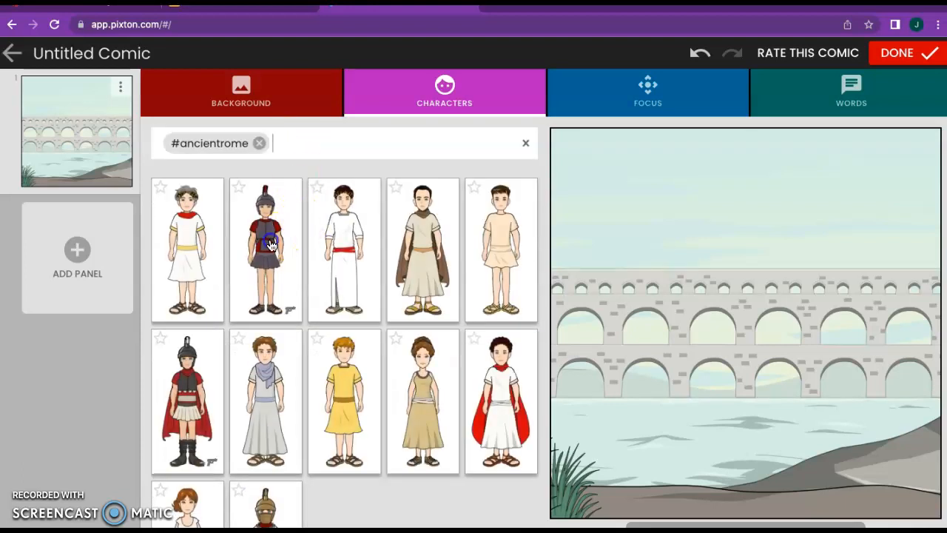
click(269, 239)
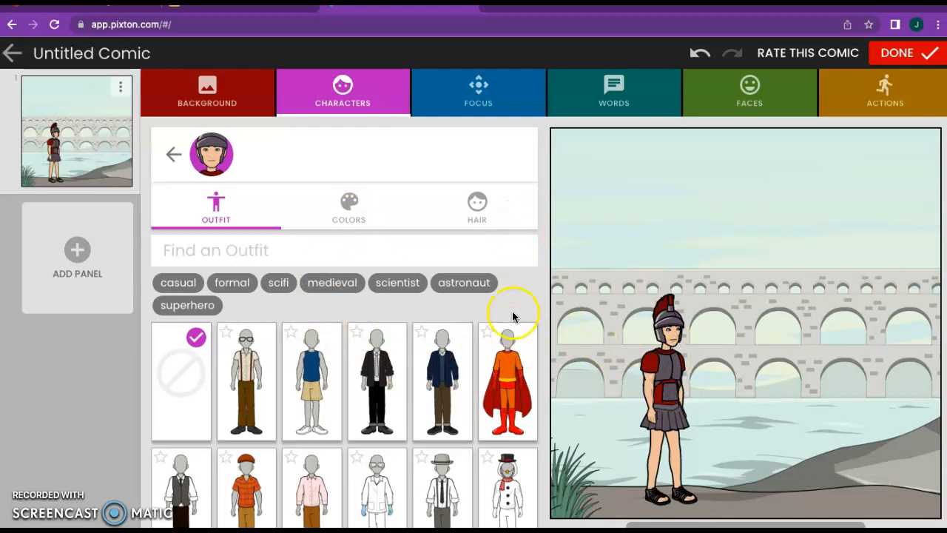
- Give the soldier a speech bubble reading "I am going to teach you about Ancient Rome."
click(619, 101)
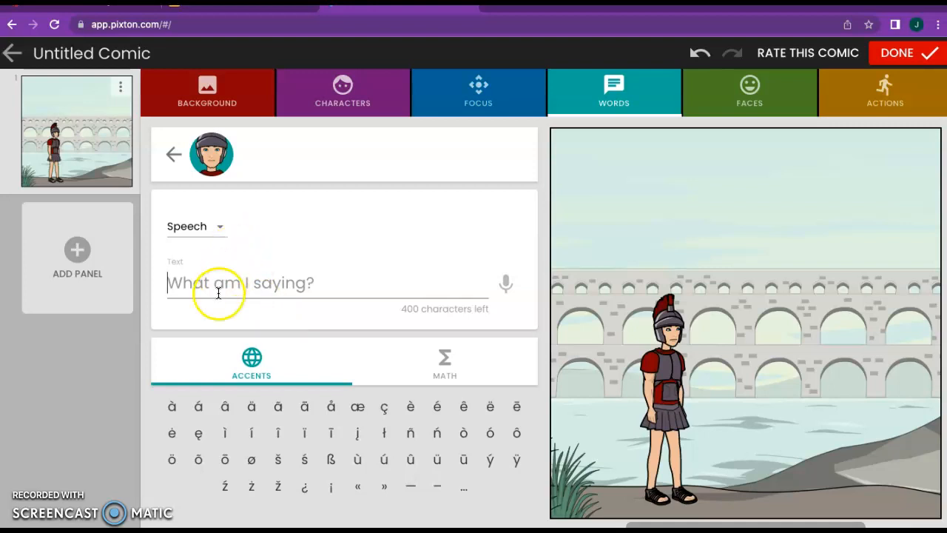
key(shift)
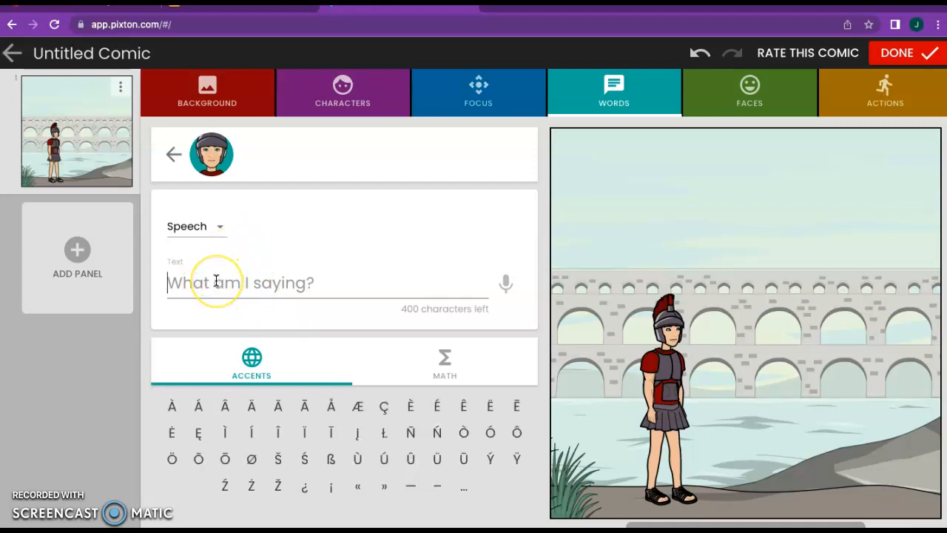
text(I am go)
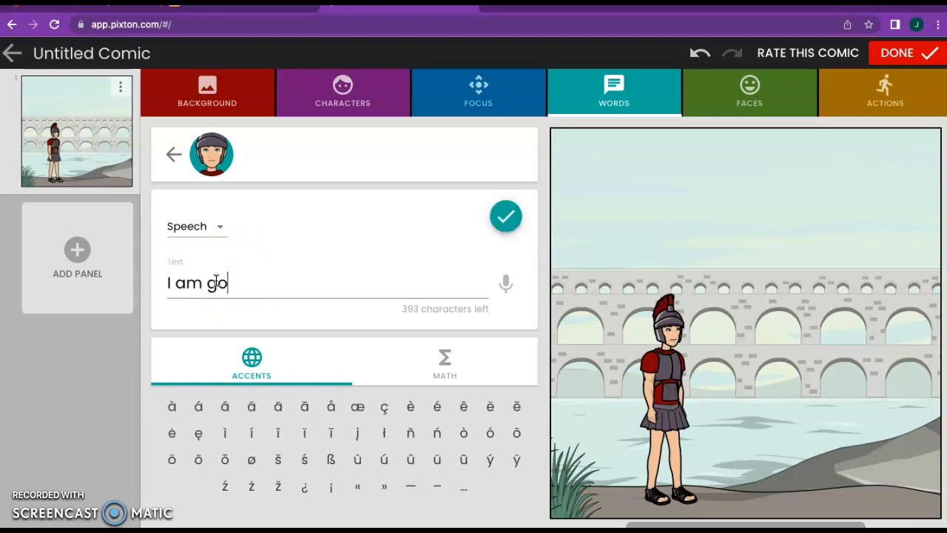
text(ing to tea)
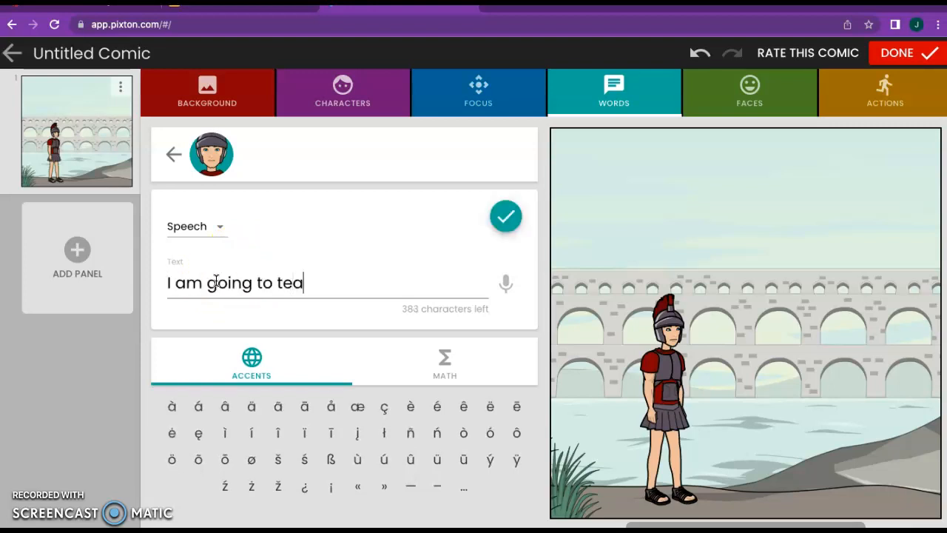
text(ch you about Ancient Roe)
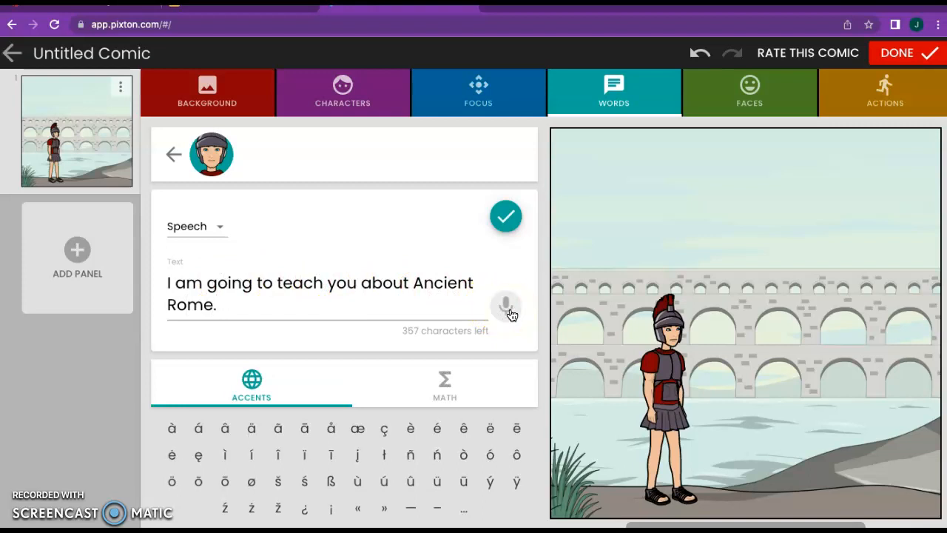
click(507, 313)
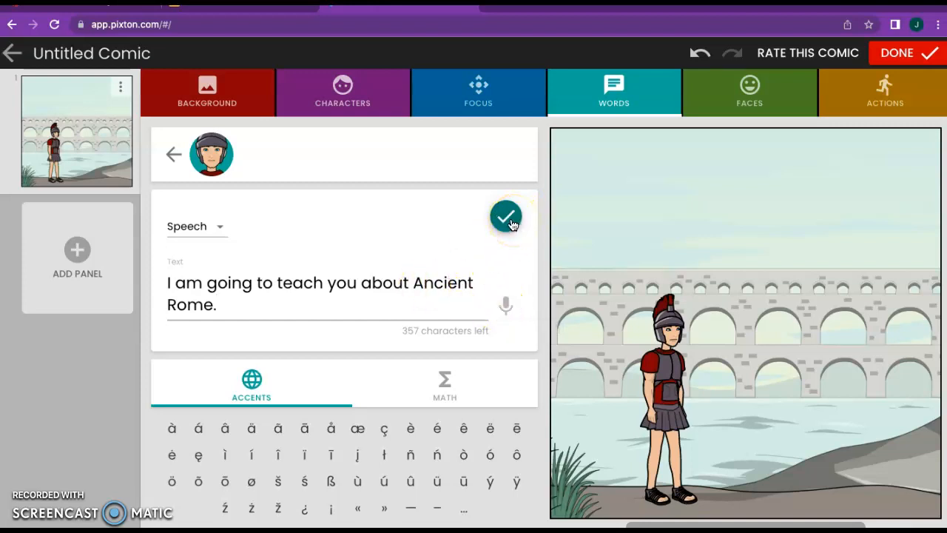
click(509, 222)
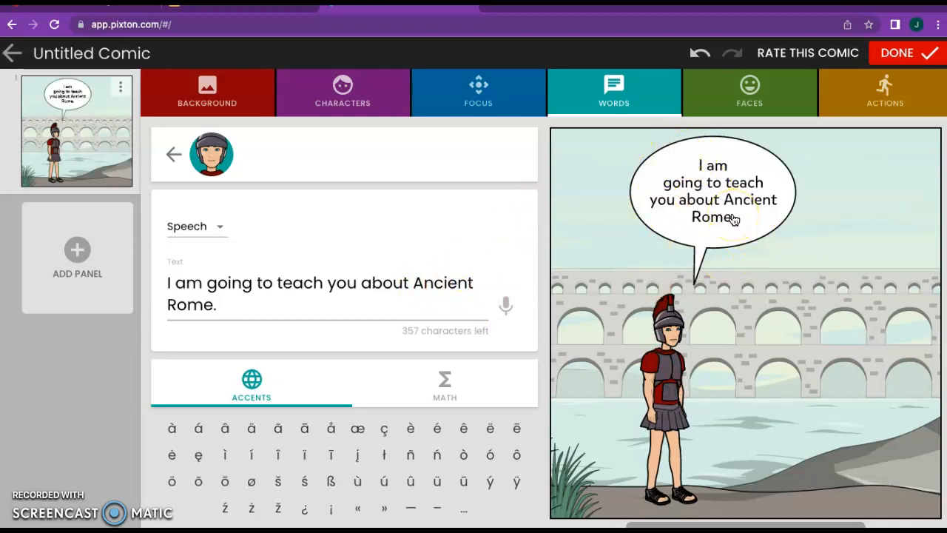
- Try the Thought style on the soldier's bubble and switch it back to Speech
click(213, 227)
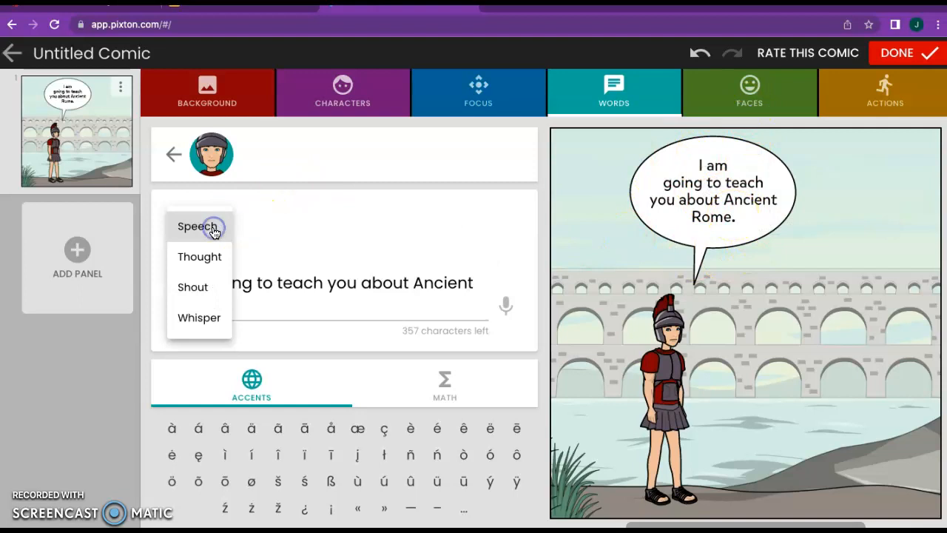
click(202, 257)
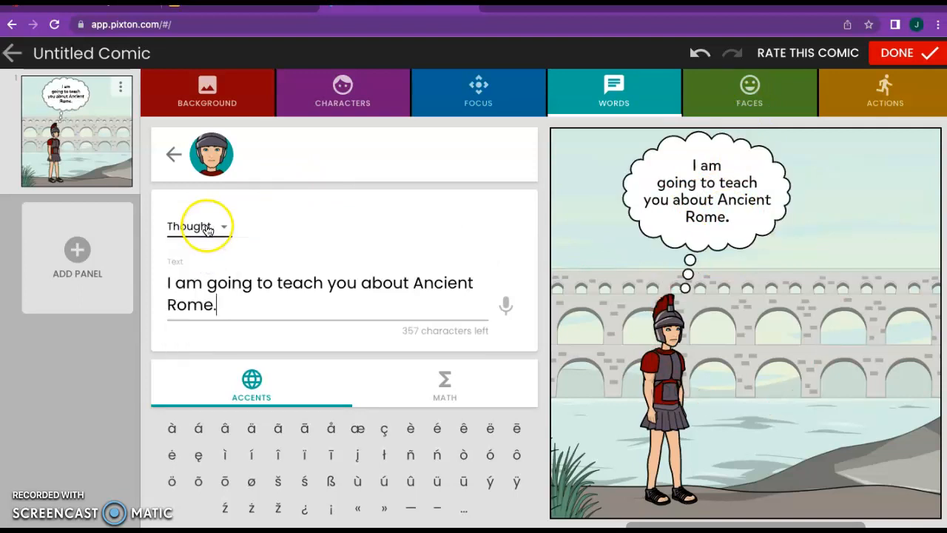
click(208, 228)
click(205, 199)
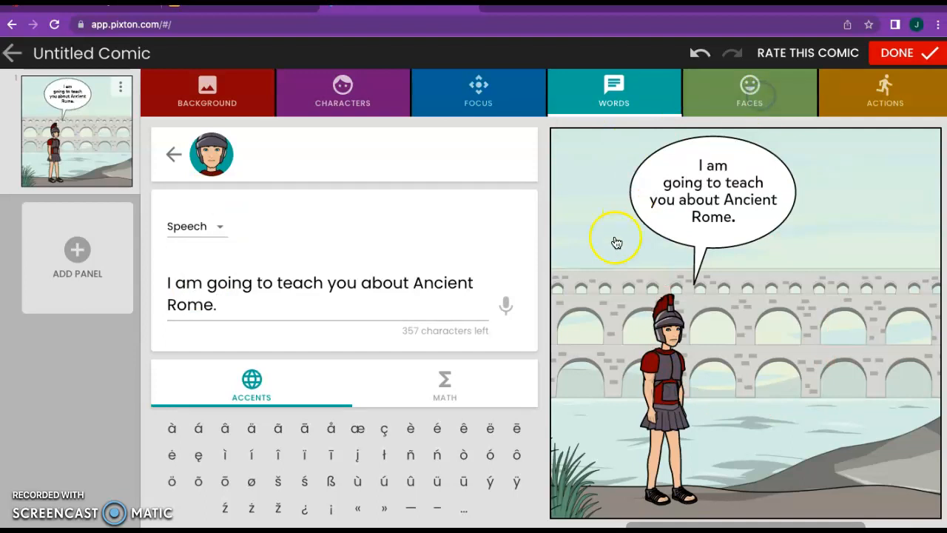
- Give the soldier an open-mouthed smiling expression and a walking pose with one hand raised in a wave
click(511, 367)
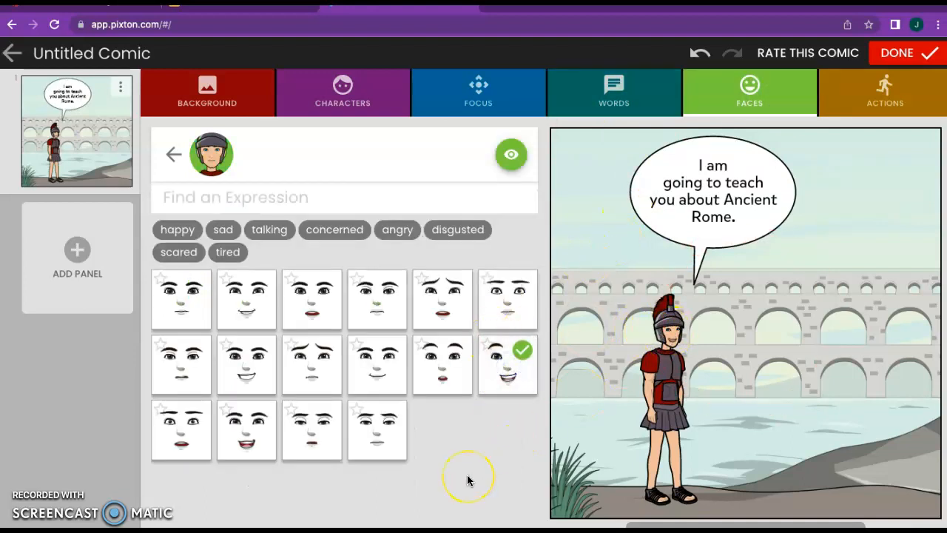
click(900, 107)
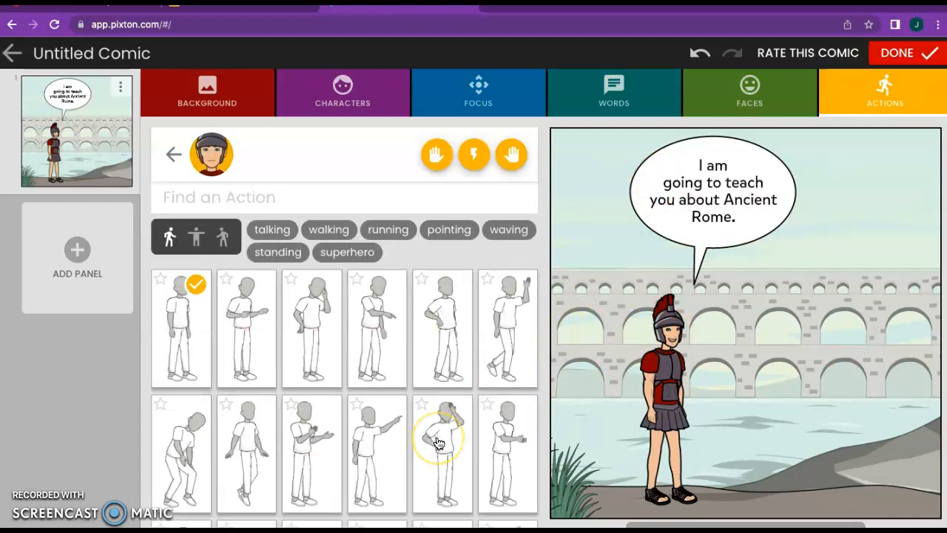
click(500, 344)
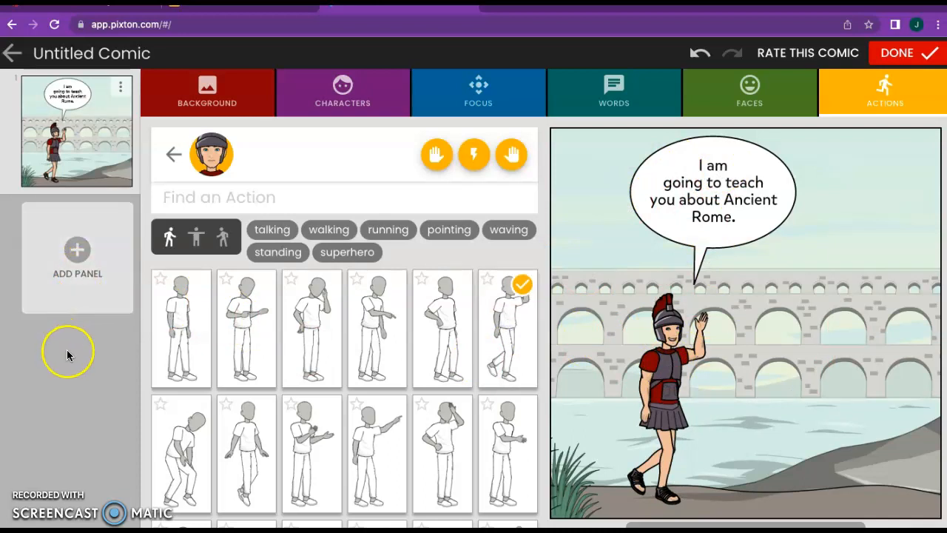
- Add a second panel to the comic after the soldier's greeting panel
click(86, 253)
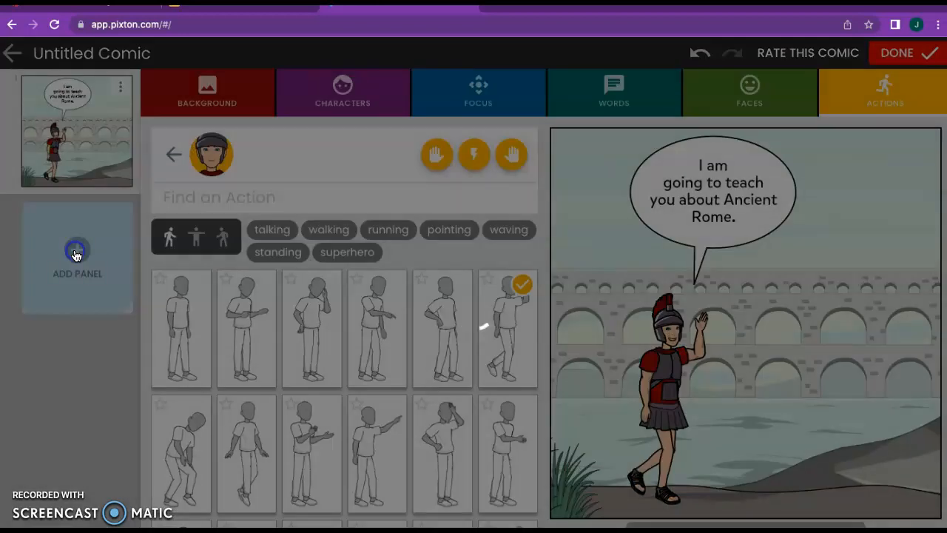
click(65, 154)
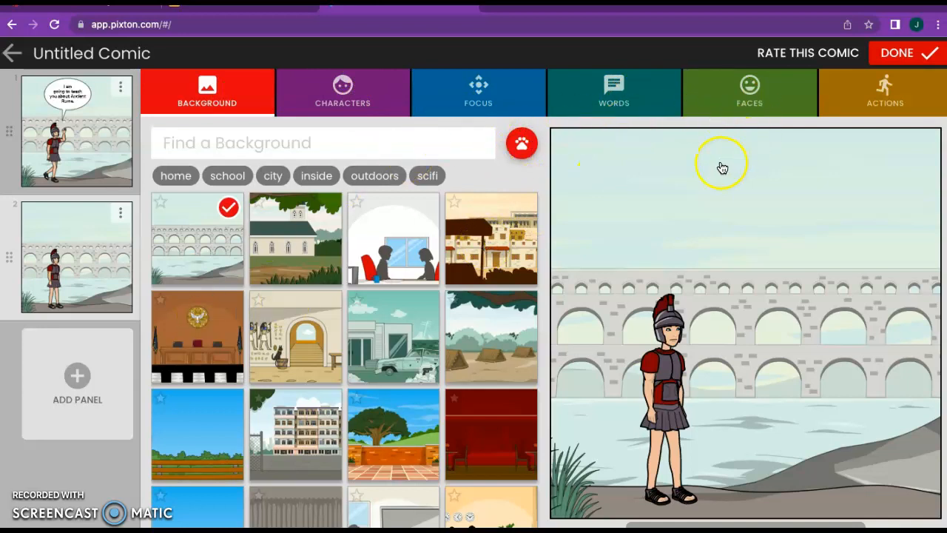
- Complete the comic and give it the title "Ancient Rome"
click(922, 54)
click(479, 308)
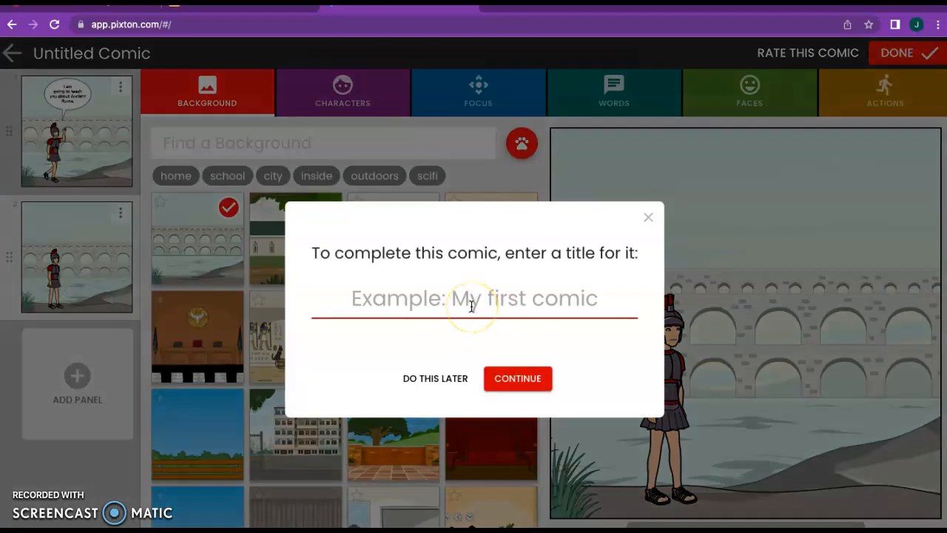
text(Ancient Ro)
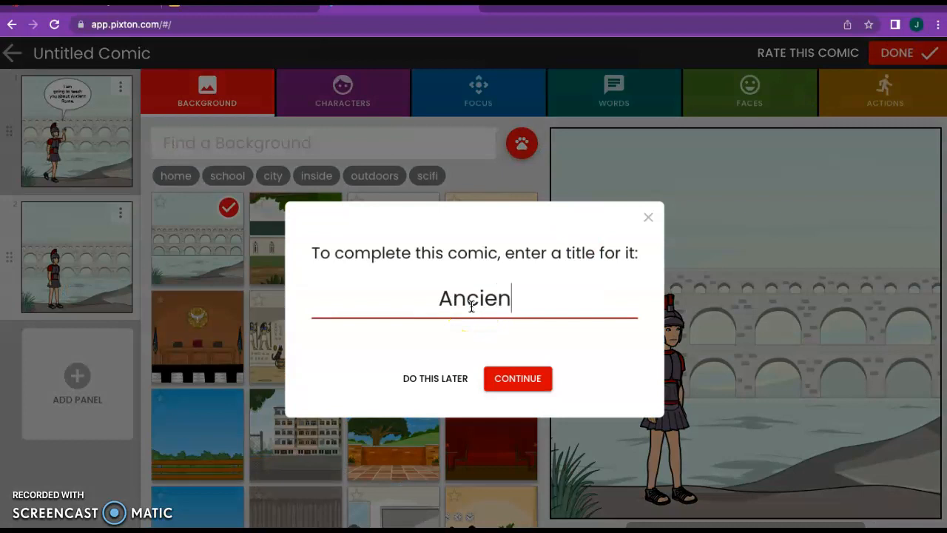
text(me)
click(517, 379)
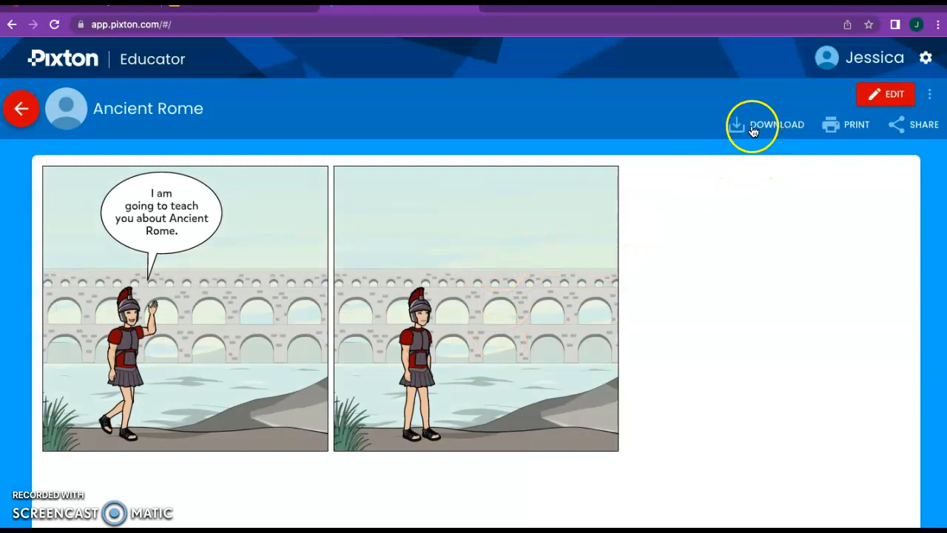
click(833, 123)
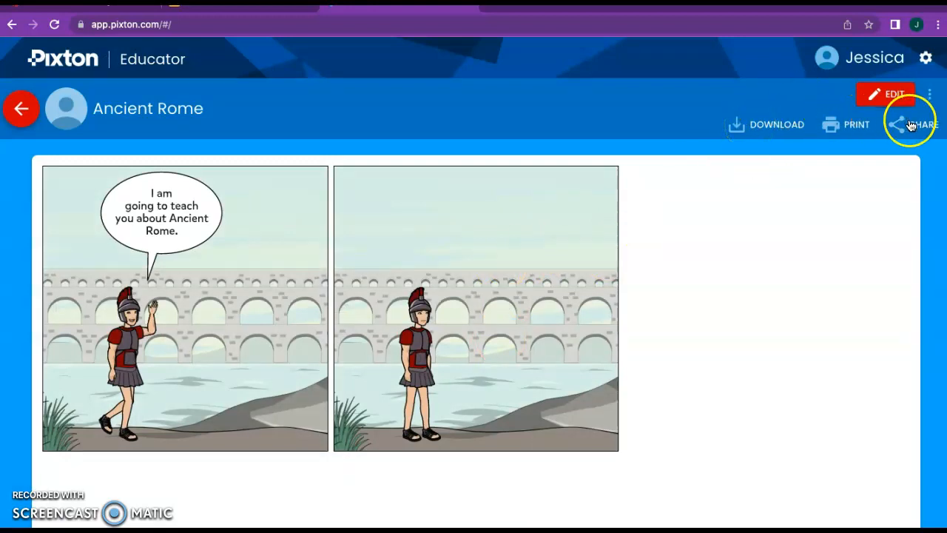